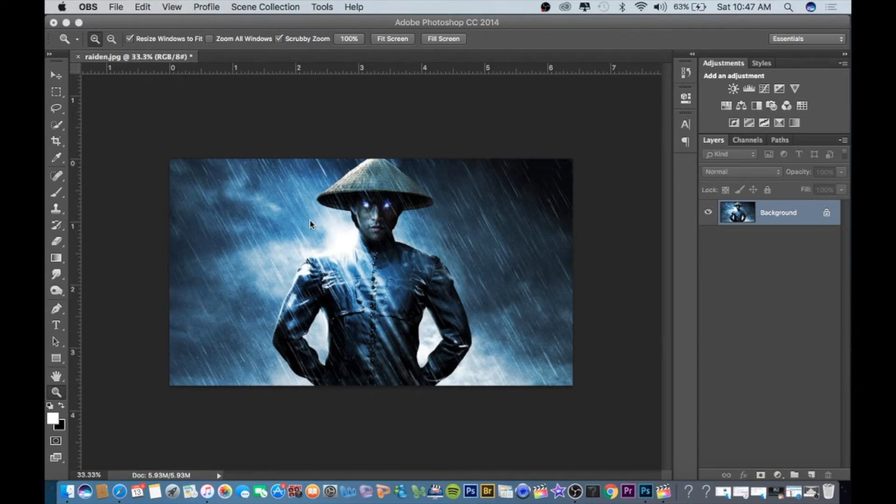
- Add the white 72 pt text RAIDEN to the image and move it across the figure's chest
left_click(56, 326)
left_click(240, 246)
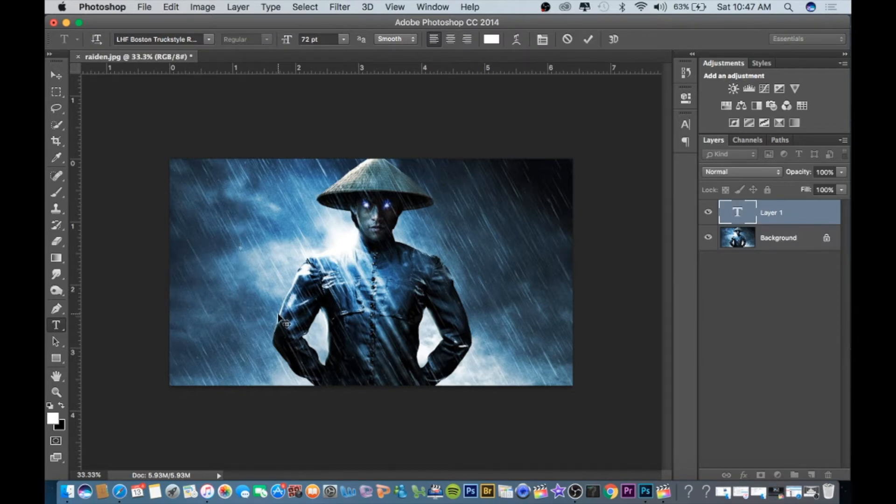
type("R")
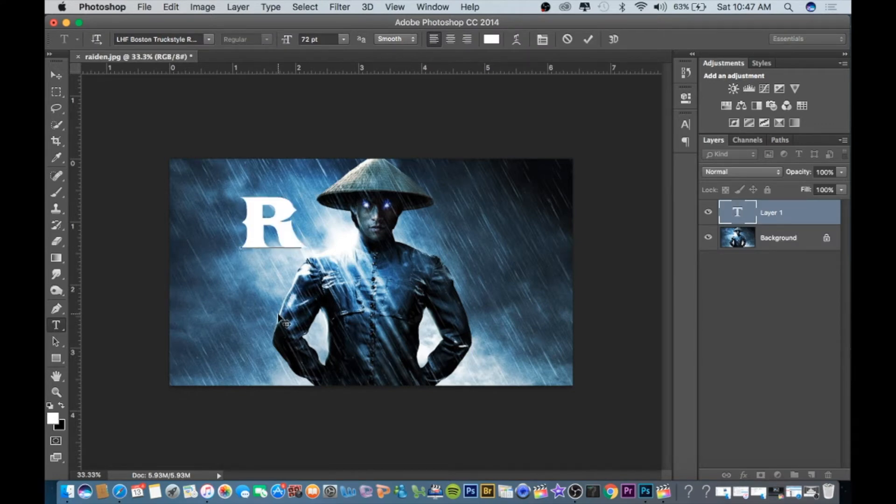
type("AI")
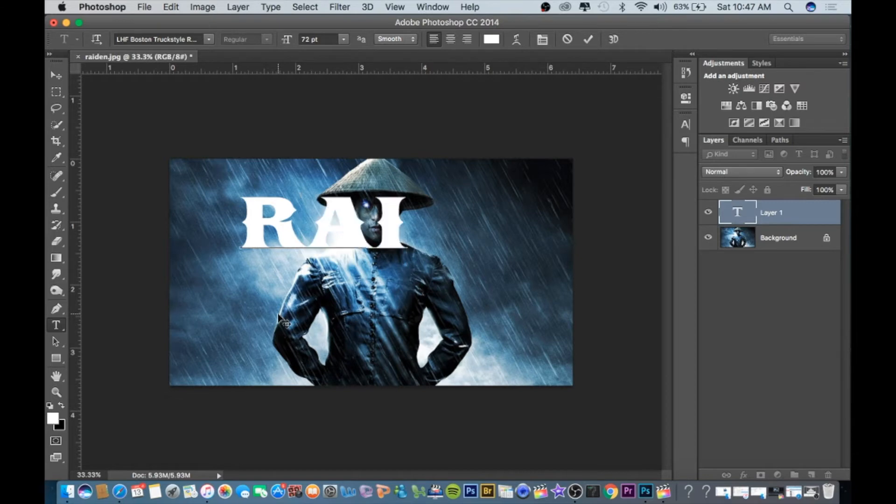
type("DEN")
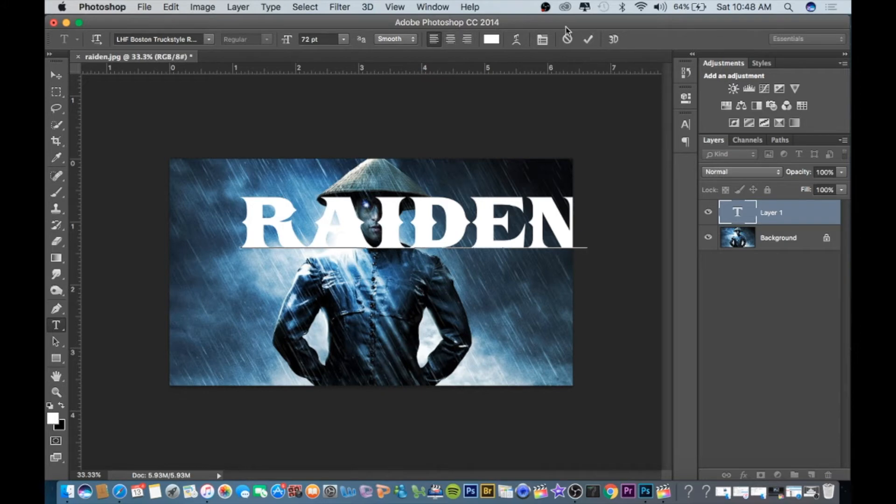
left_click(589, 40)
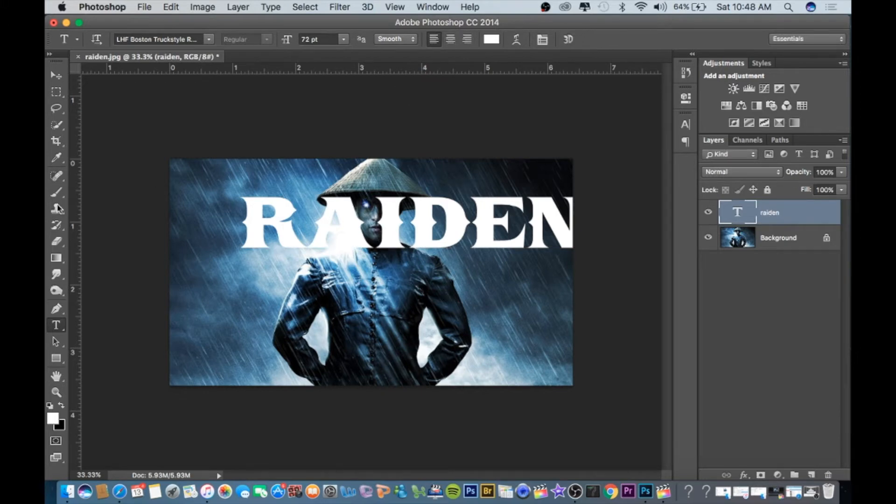
left_click(56, 76)
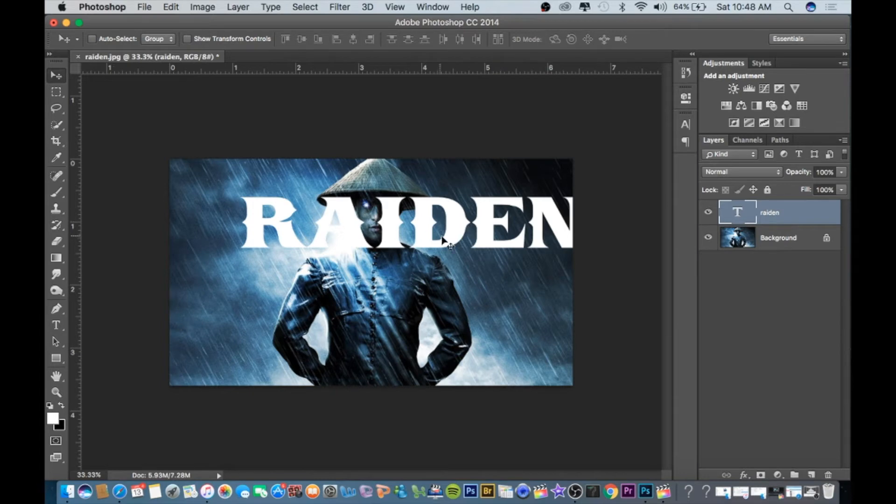
left_click_drag(459, 235, 420, 295)
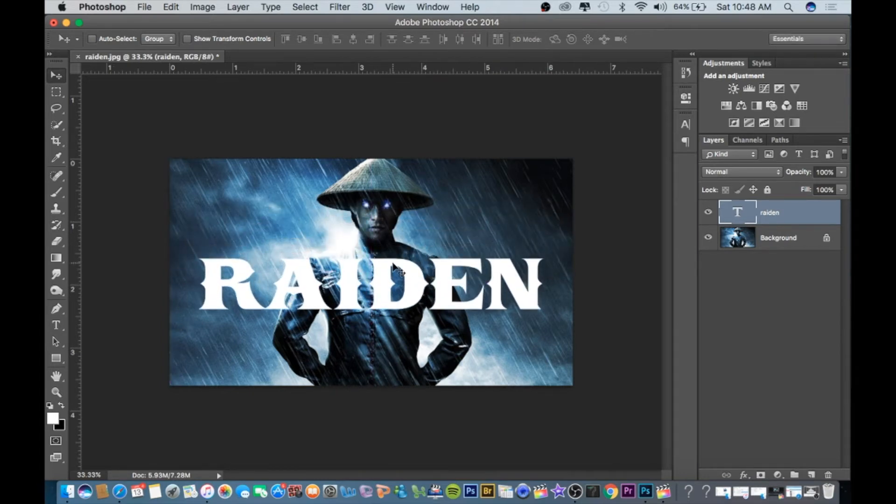
- Scale the RAIDEN text proportionally to about 117% so it spans the image's full width, and nudge it slightly up
left_click(171, 7)
mouse_move(258, 274)
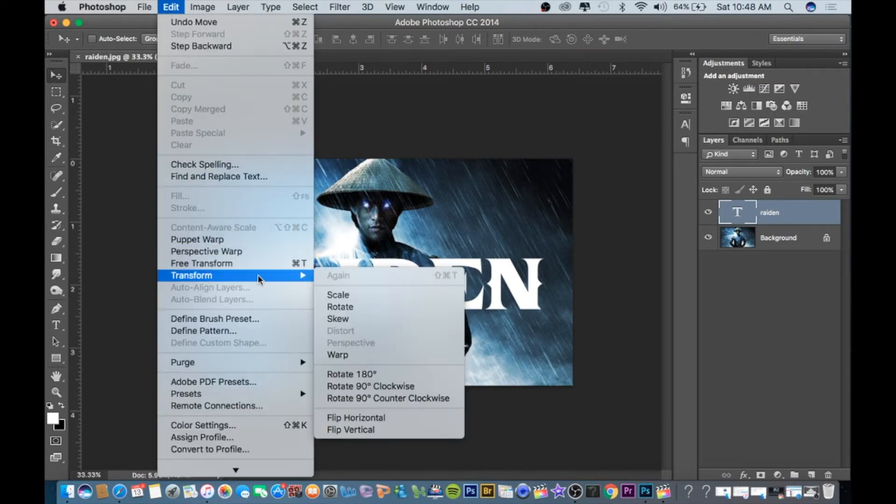
left_click(333, 296)
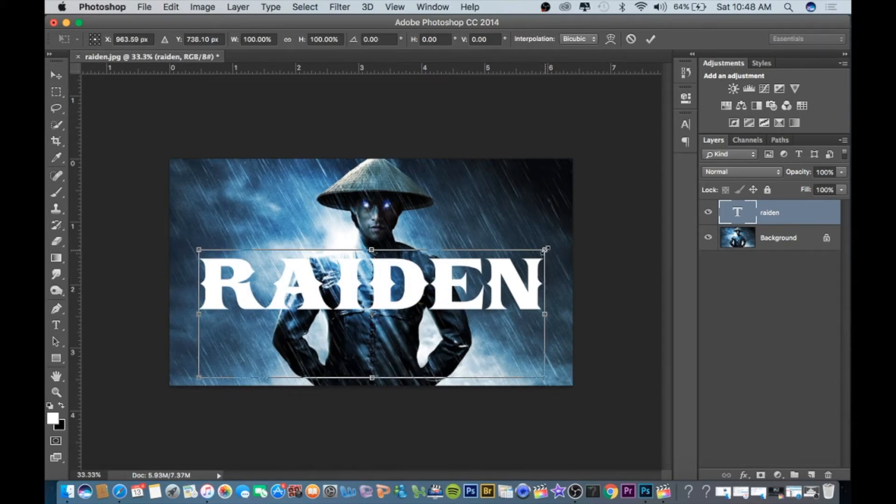
left_click_drag(546, 248, 612, 224)
left_click_drag(198, 225, 145, 186)
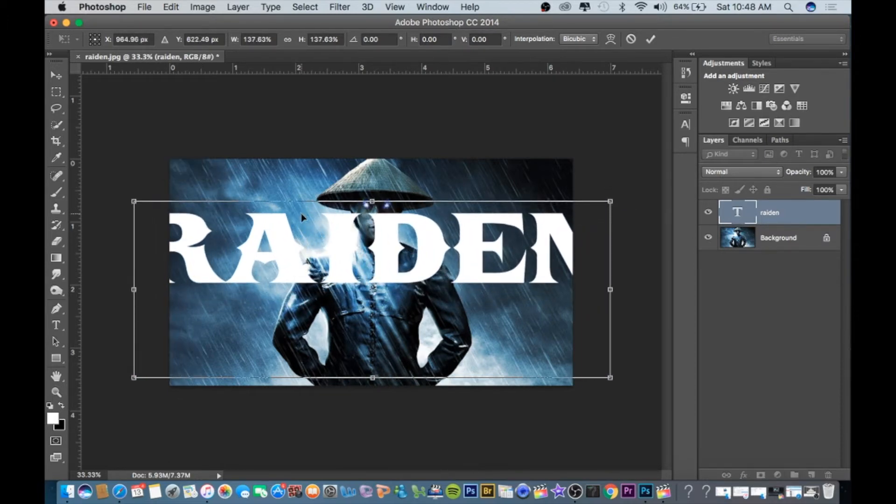
left_click_drag(430, 254, 436, 289)
left_click_drag(615, 412, 582, 386)
left_click_drag(139, 236, 168, 242)
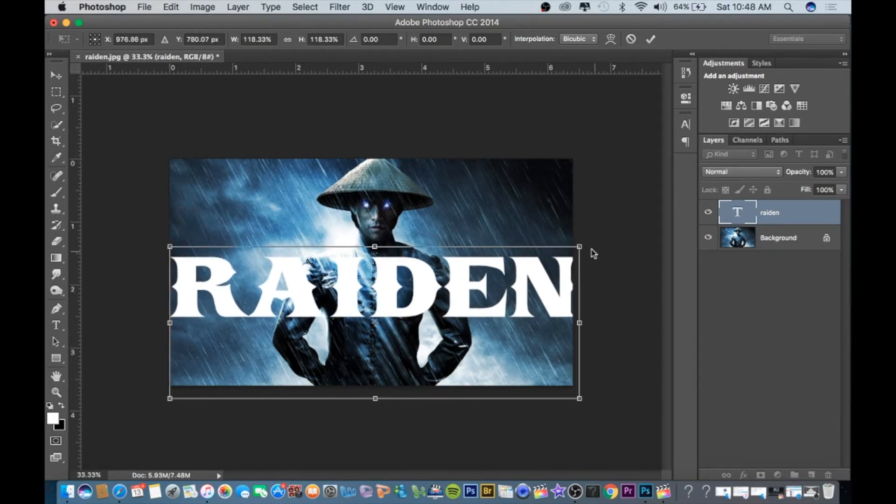
left_click_drag(579, 243, 575, 249)
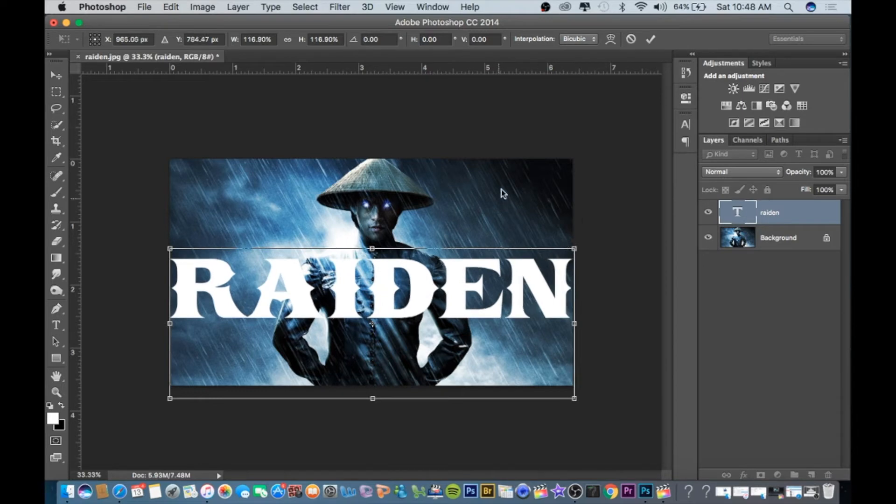
left_click(650, 41)
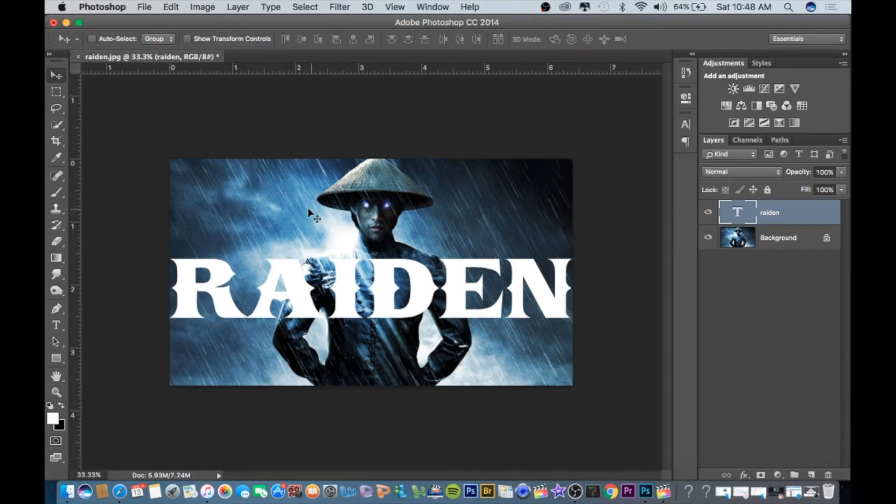
left_click_drag(397, 306, 397, 292)
- Duplicate the Background layer as Background copy and place the copy above the raiden text layer
left_click(785, 244)
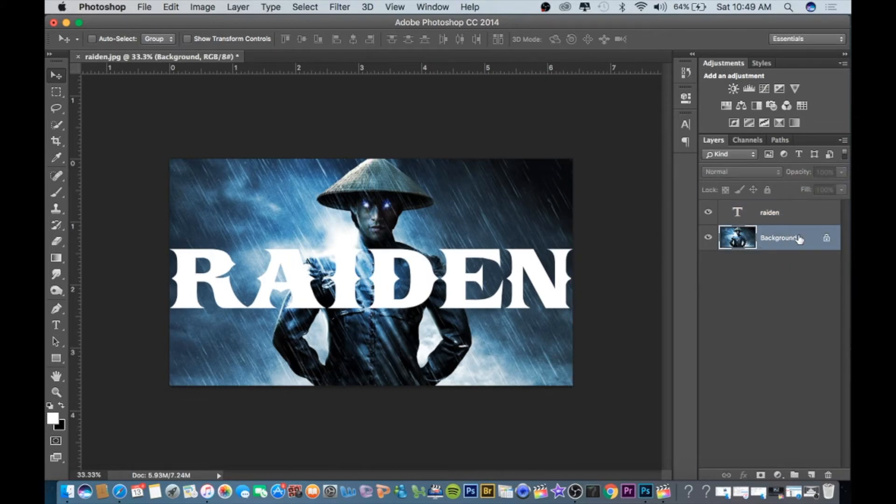
right_click(799, 239)
left_click(774, 259)
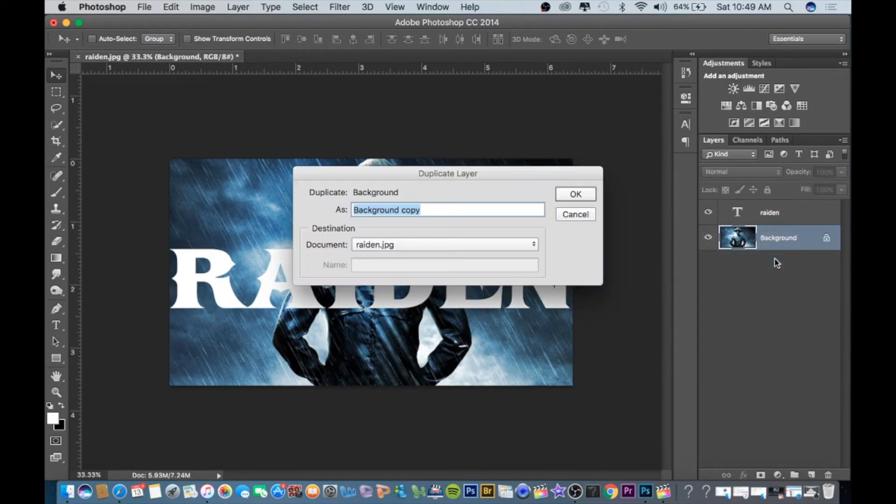
left_click(566, 195)
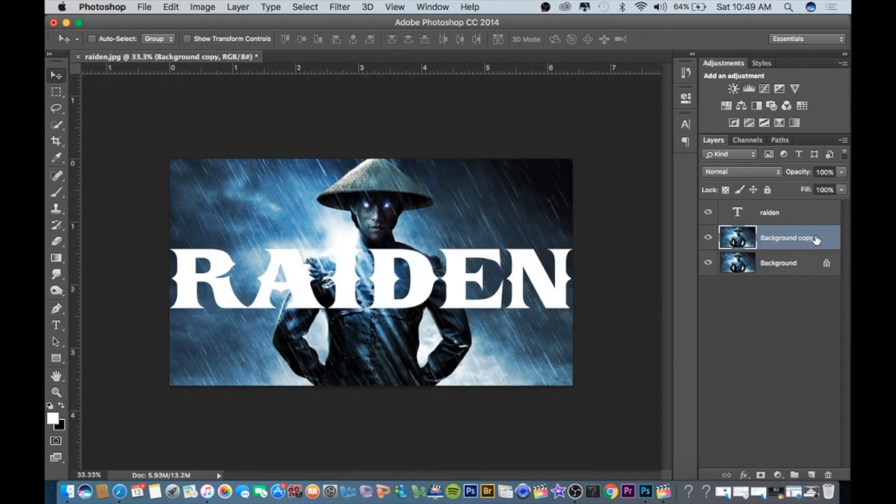
left_click_drag(816, 240, 813, 211)
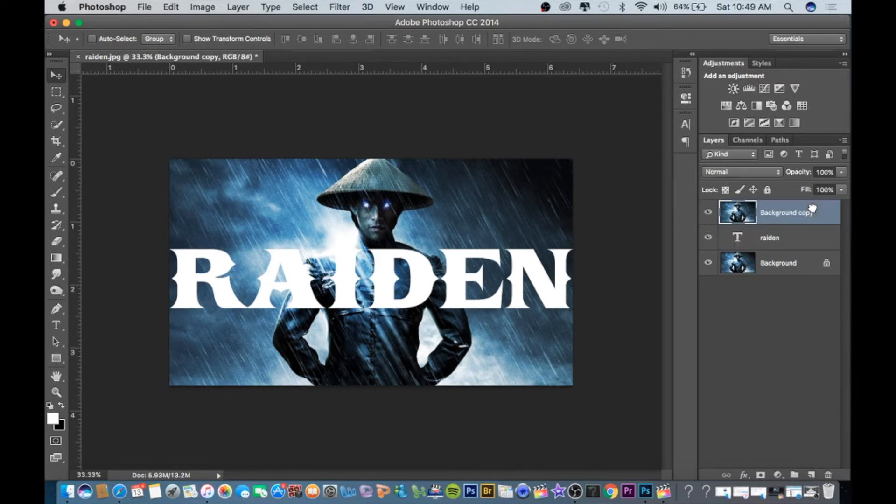
left_click(807, 239)
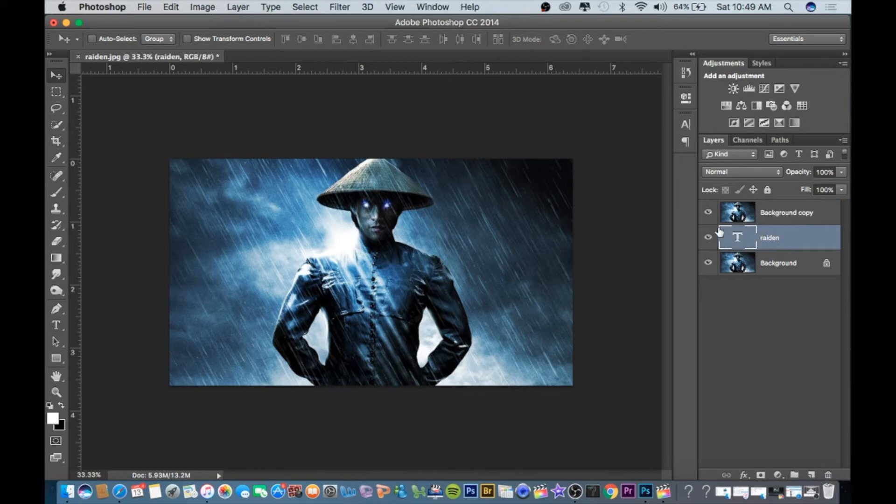
left_click(708, 212)
left_click(708, 213)
left_click(760, 475)
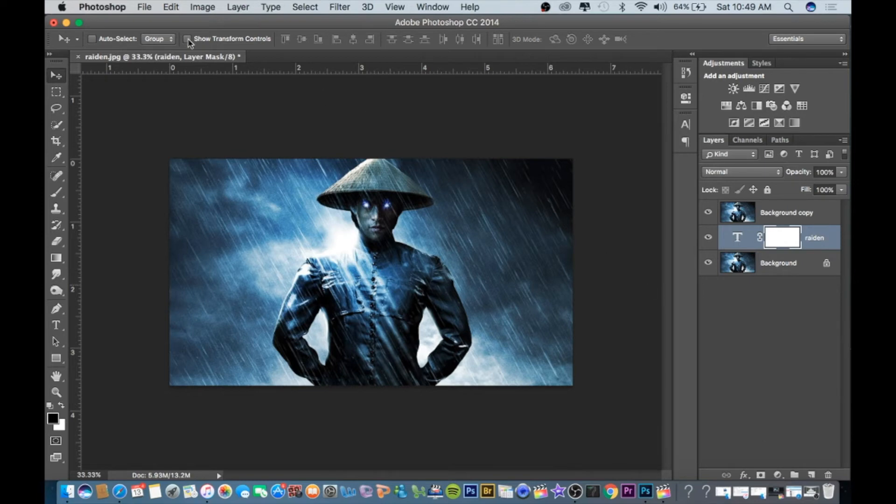
left_click(171, 7)
left_click(196, 39)
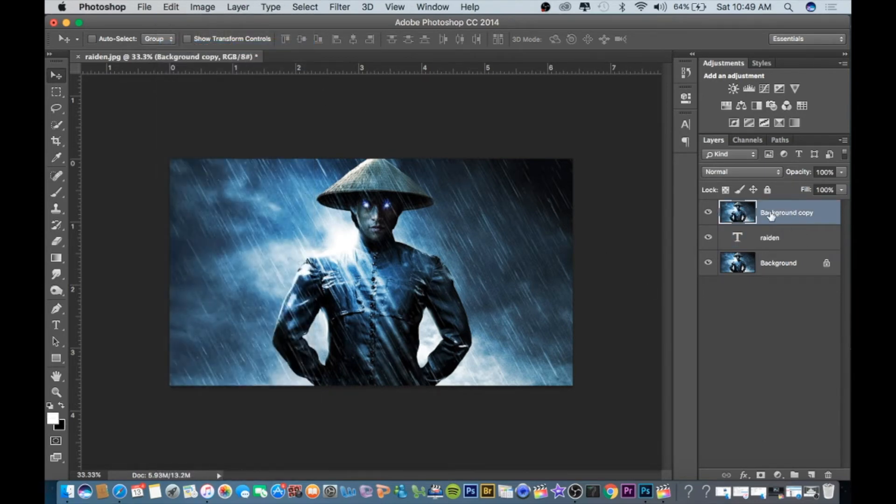
- Add a layer mask to the Background copy layer and fill the mask with black at 100% opacity
left_click(760, 475)
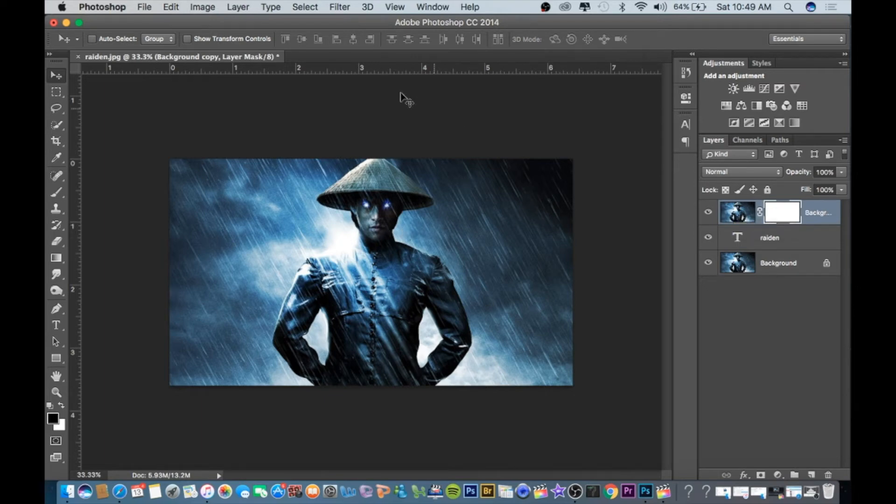
left_click(170, 6)
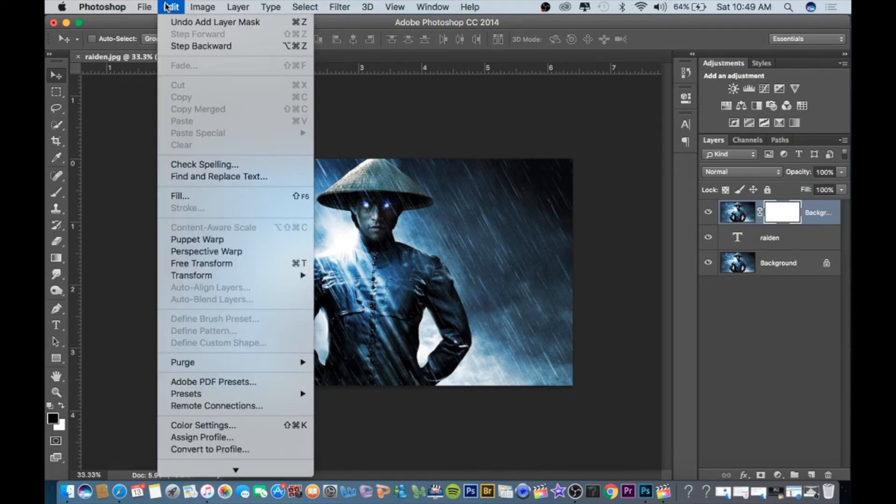
left_click(219, 195)
left_click(343, 126)
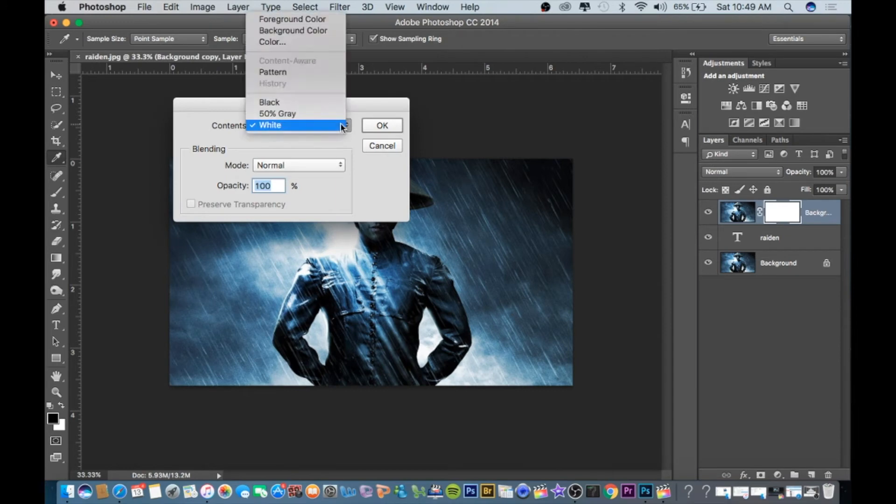
left_click(313, 103)
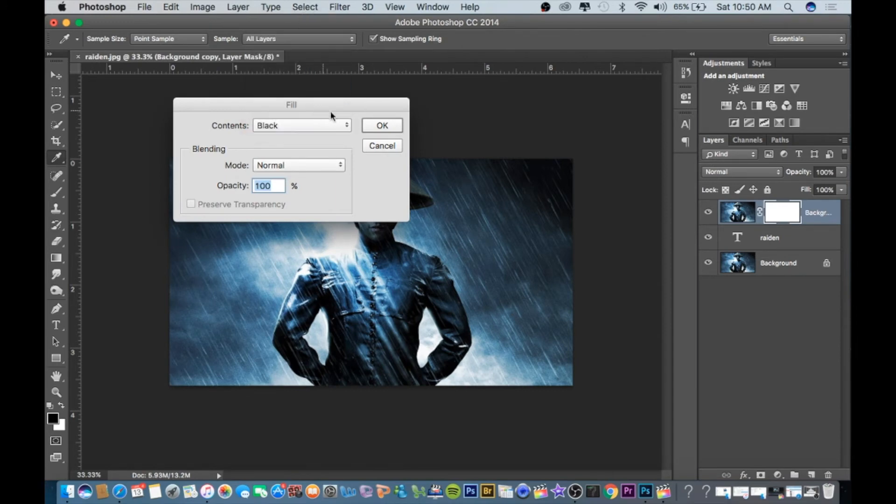
left_click(383, 126)
- Move the RAIDEN text slightly down and reduce the text layer's opacity to 46%
key("v")
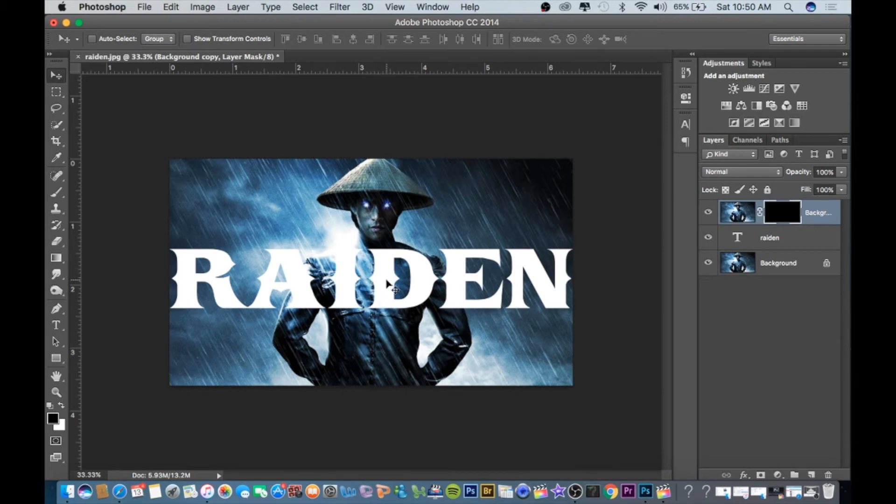
left_click_drag(387, 280, 386, 286)
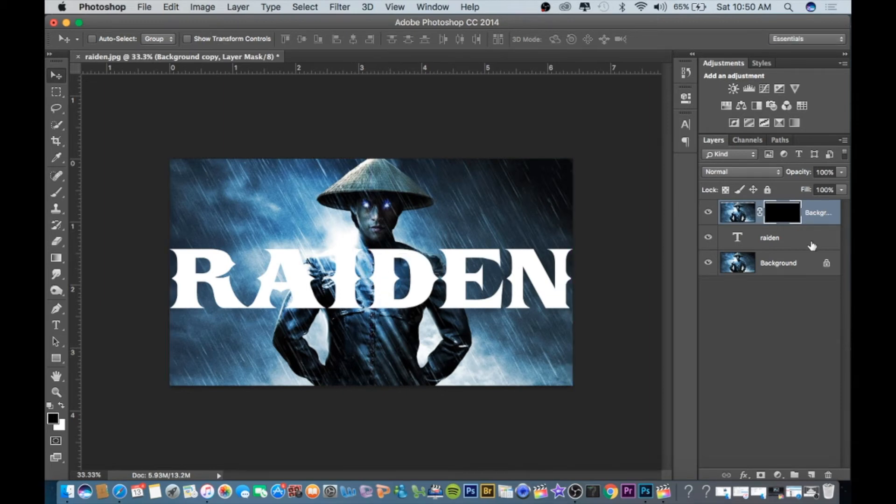
left_click(815, 237)
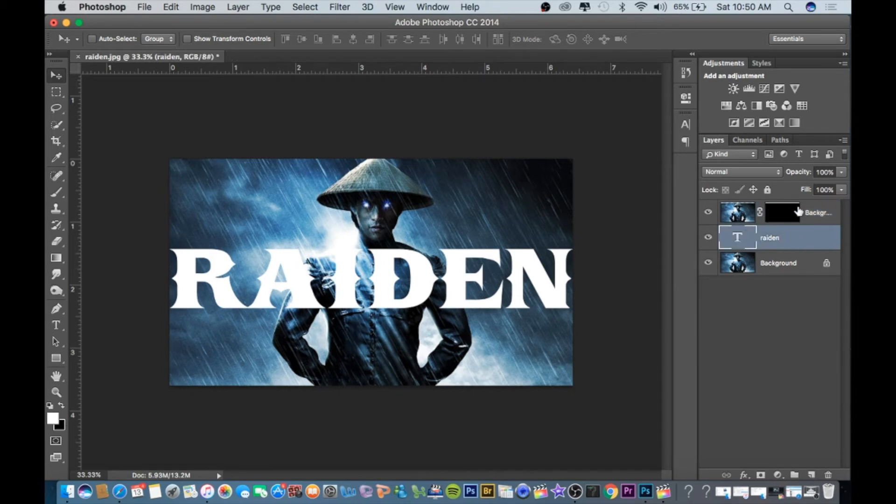
left_click(798, 211)
key("x")
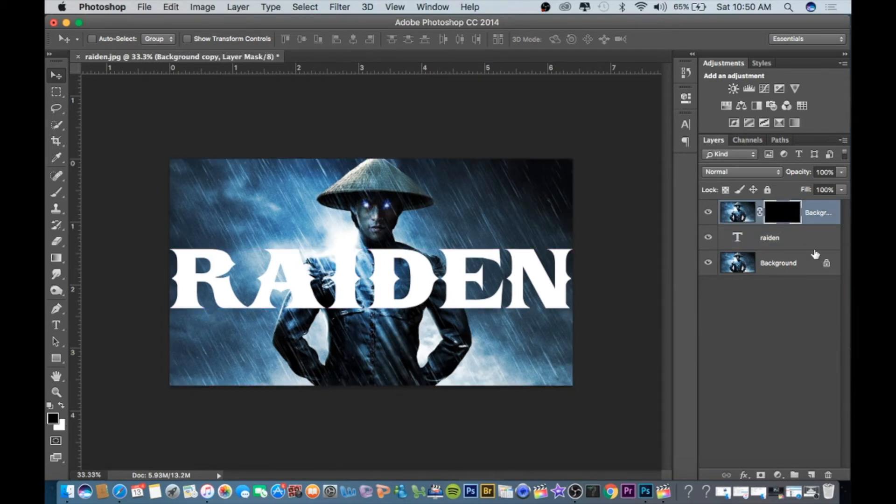
left_click(814, 240)
left_click_drag(328, 276, 325, 281)
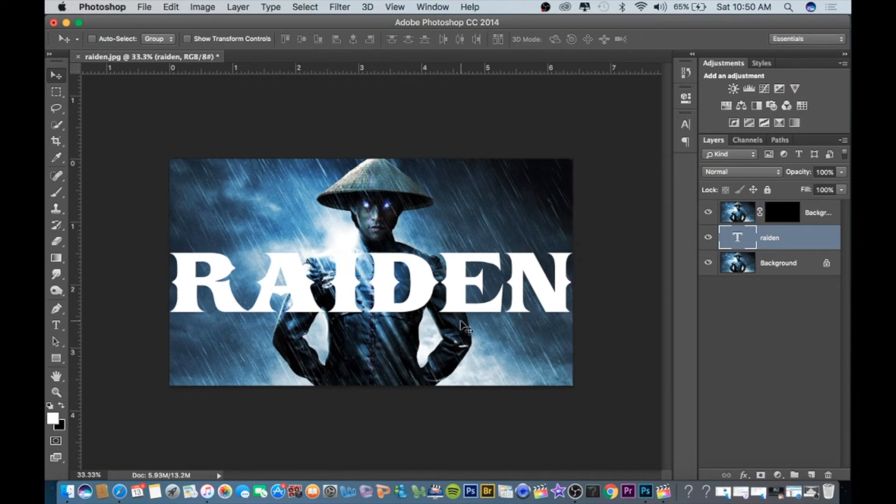
left_click(842, 175)
left_click_drag(831, 183, 812, 189)
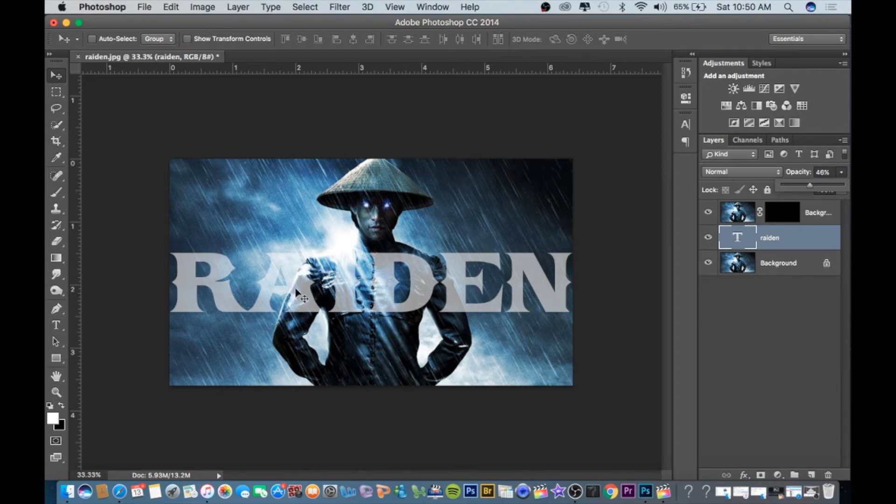
- Target the Background copy's layer mask and outline the arm over the letter A with a freehand Lasso selection
left_click(822, 216)
left_click(784, 212)
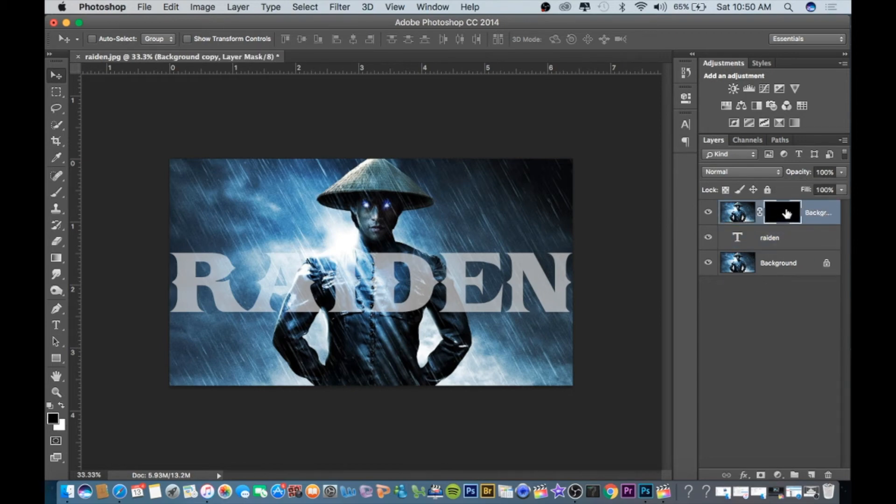
left_click(56, 392)
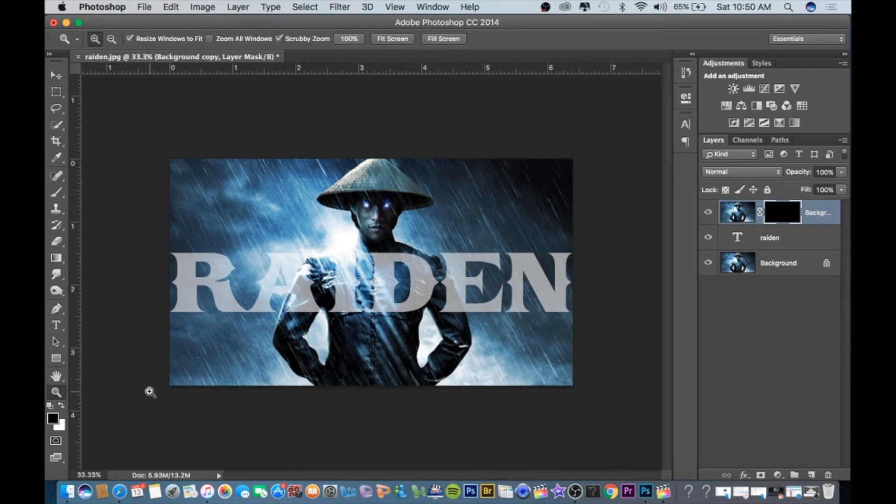
left_click(312, 277)
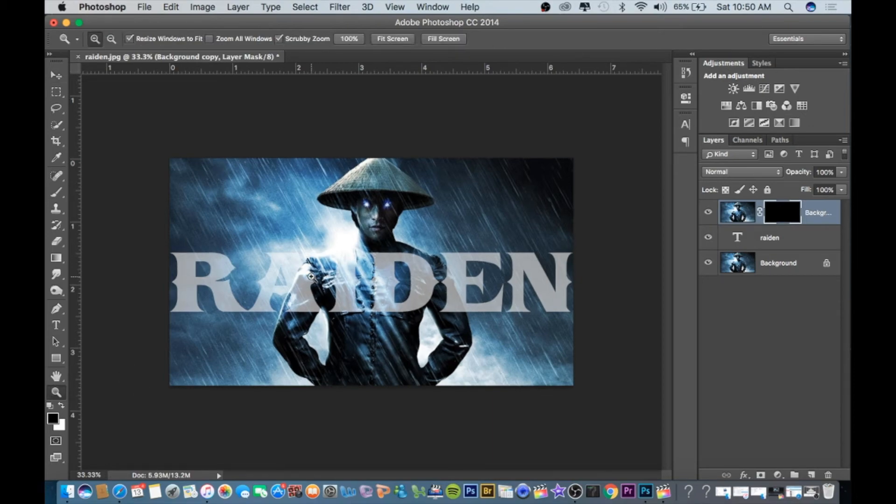
left_click(311, 278)
left_click(315, 284)
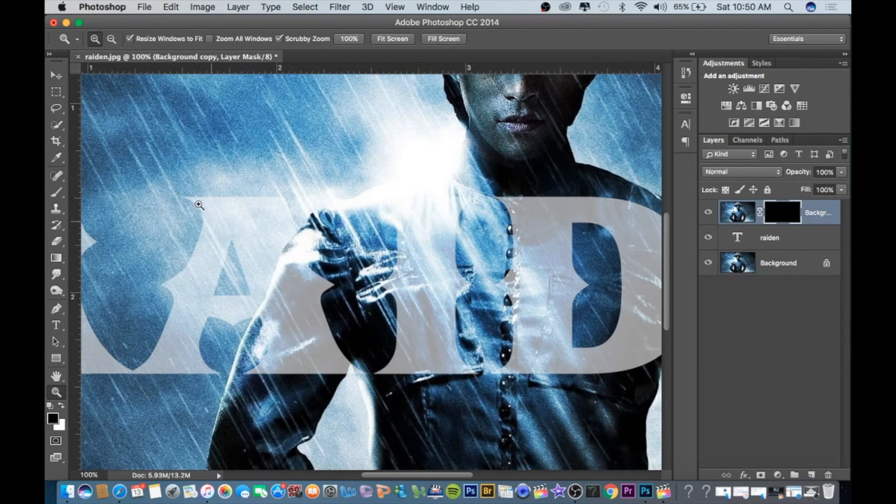
left_click(56, 108)
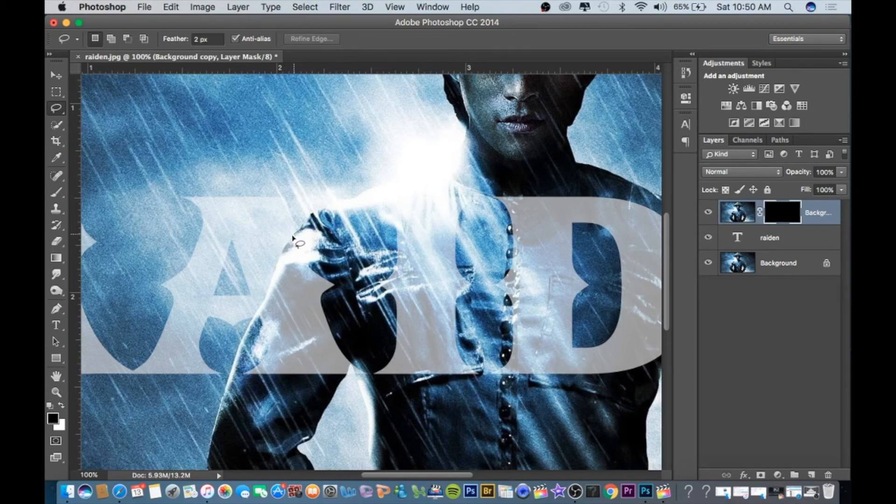
mouse_move(276, 271)
left_mouse_down()
mouse_move(239, 387)
mouse_move(289, 402)
mouse_move(374, 408)
mouse_move(381, 393)
mouse_move(353, 322)
mouse_move(354, 297)
mouse_move(308, 231)
left_mouse_up()
- Fill the selected arm area over the letter A with white at 100% opacity on the mask, and deselect
right_click(288, 295)
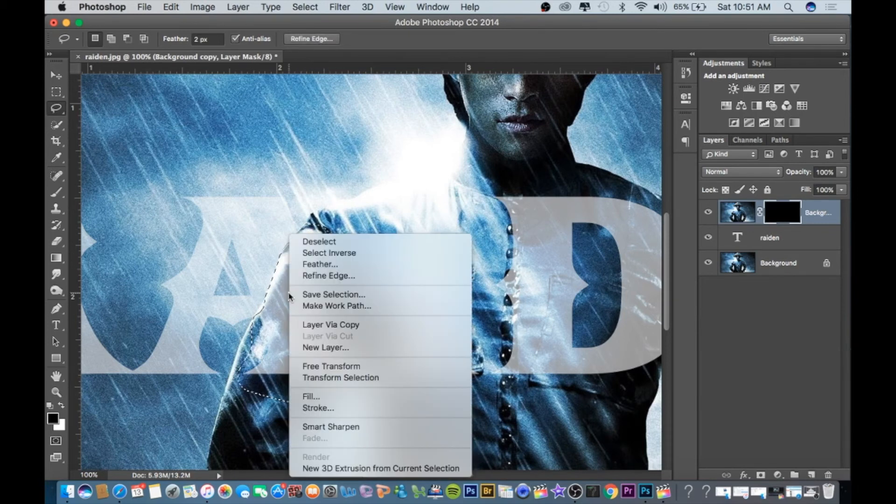
left_click(316, 396)
left_click(331, 125)
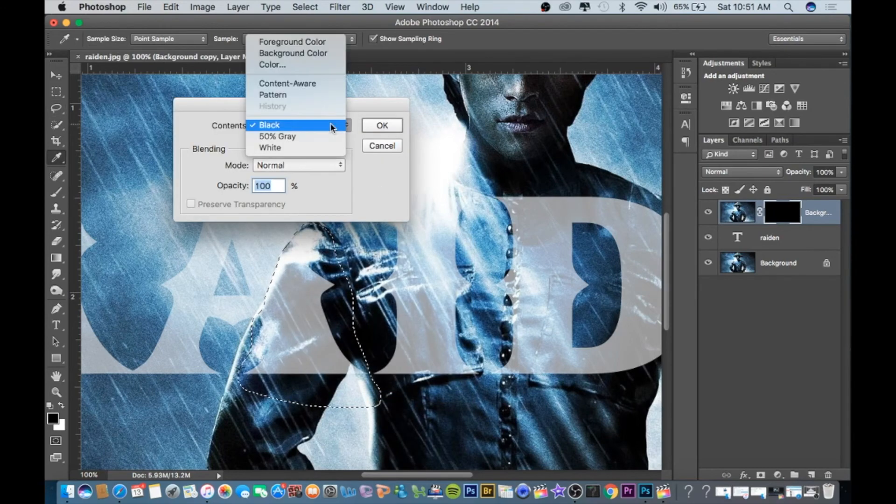
left_click(322, 148)
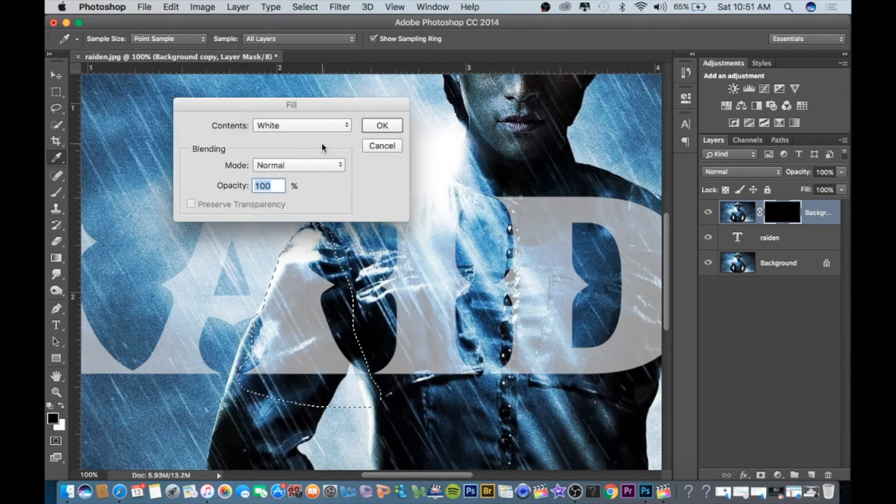
left_click(390, 126)
key("l")
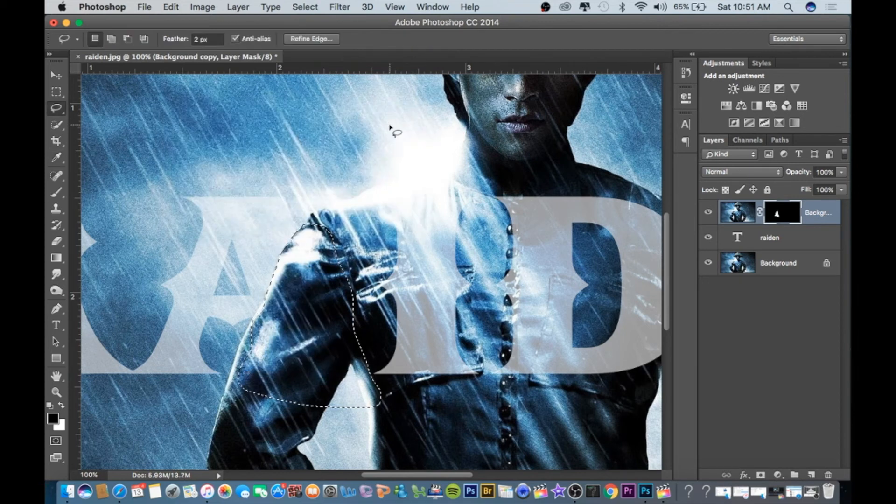
key("ctrl+d")
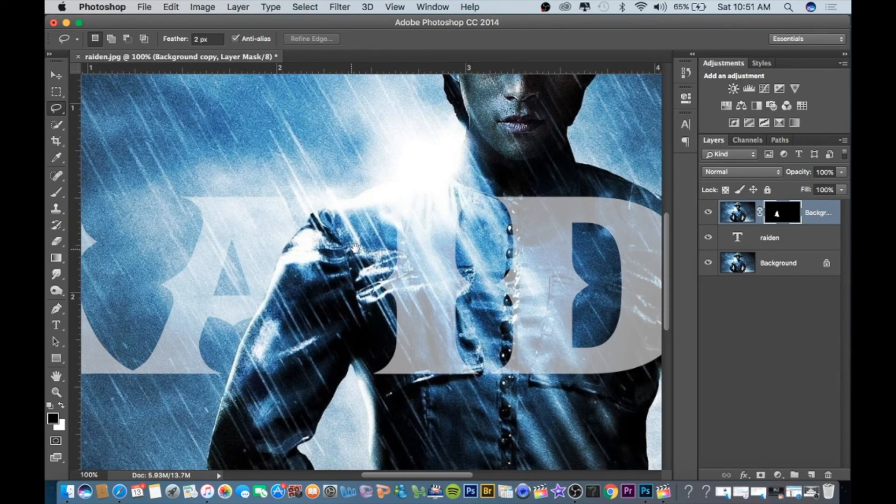
- Outline the figure's other arm, between the letters D and E, with a freehand Lasso selection
left_click_drag(541, 240, 280, 234)
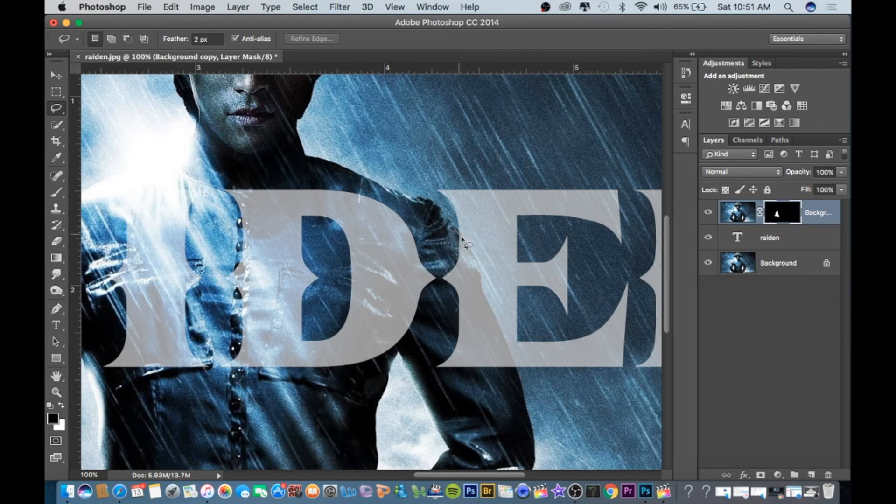
left_click_drag(474, 256, 479, 268)
mouse_move(485, 301)
left_mouse_down()
mouse_move(517, 377)
mouse_move(472, 388)
mouse_move(432, 375)
mouse_move(425, 361)
mouse_move(455, 231)
left_mouse_up()
- Fill the selected arm area between D and E with white on the layer mask, and clear the selection
right_click(469, 315)
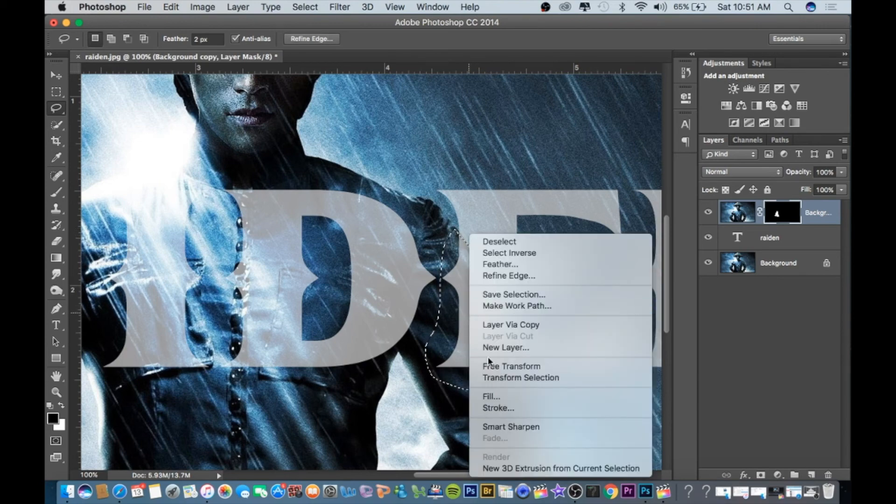
left_click(491, 396)
left_click(379, 127)
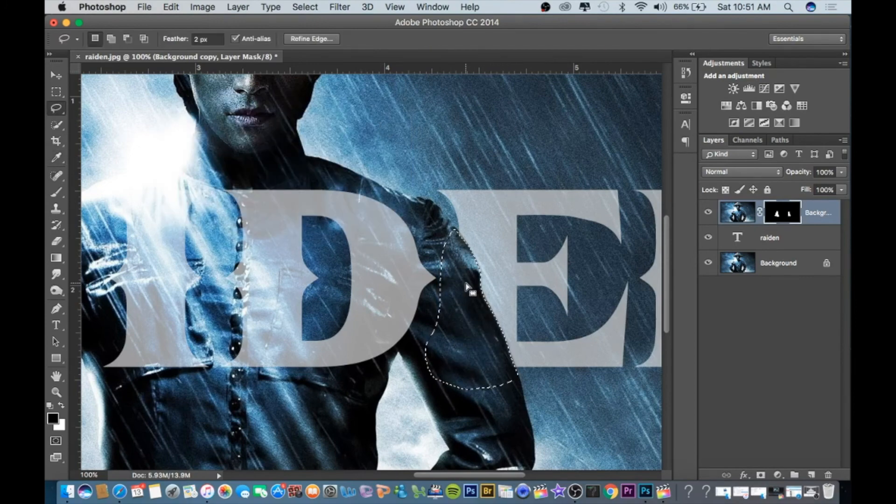
left_click(305, 7)
left_click(323, 34)
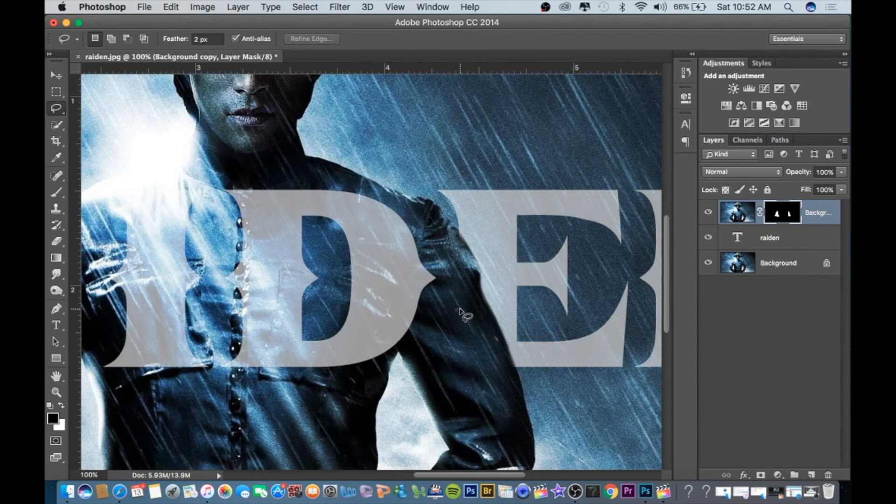
- Raise the raiden text layer's opacity to 100%
left_click(394, 7)
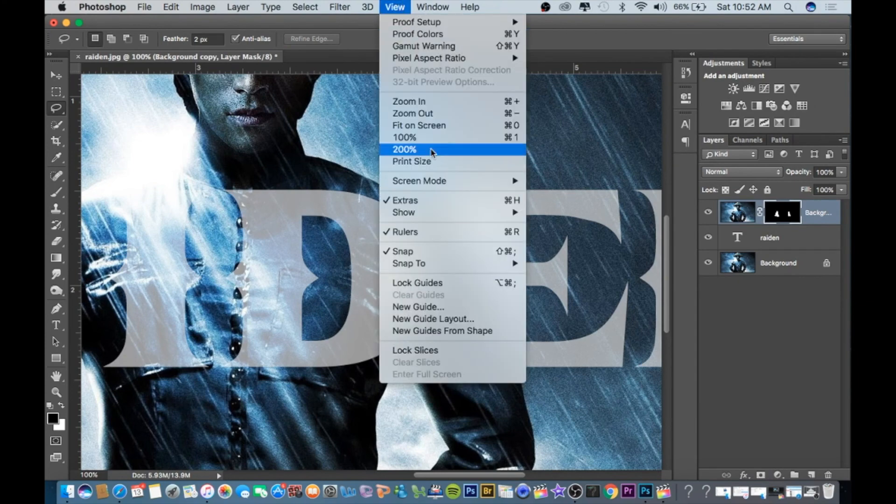
left_click(447, 113)
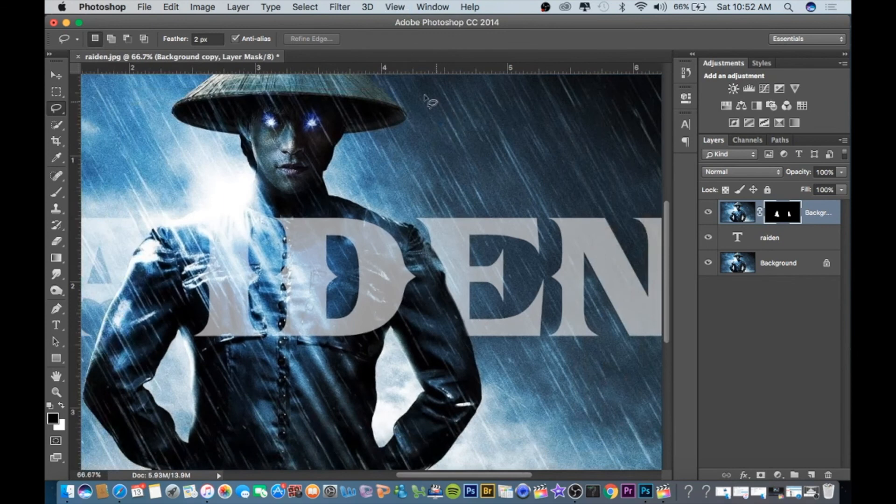
left_click(405, 7)
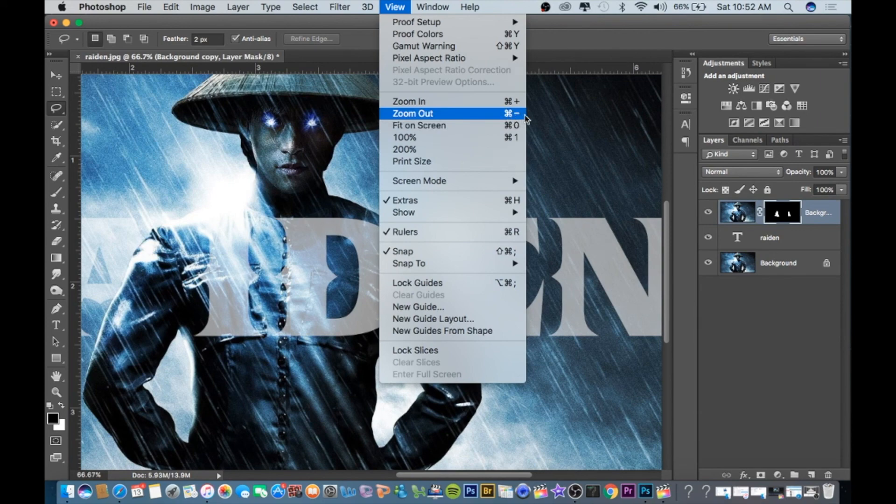
left_click(324, 199)
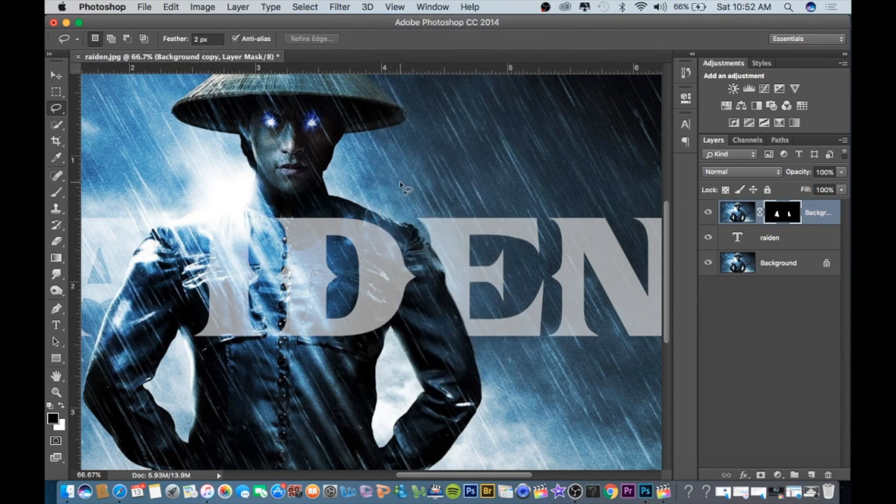
key("super+minus")
key("super+minus")
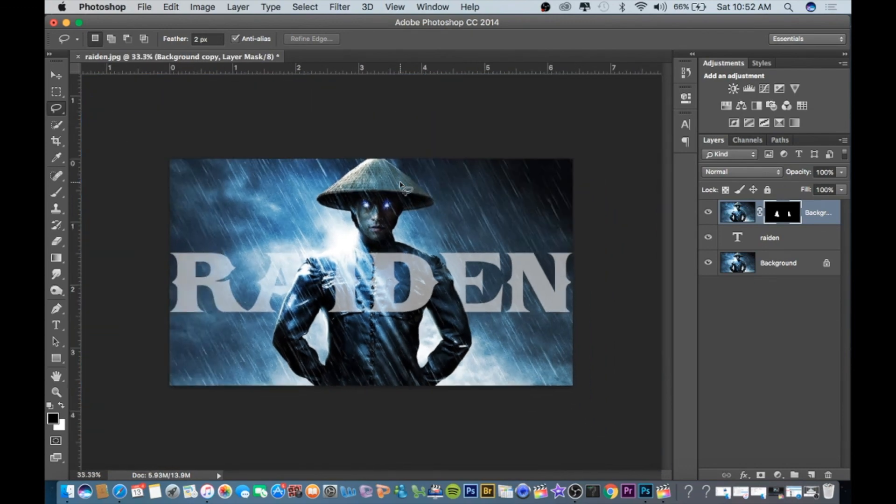
left_click(795, 238)
left_click(841, 174)
left_click_drag(816, 186, 831, 187)
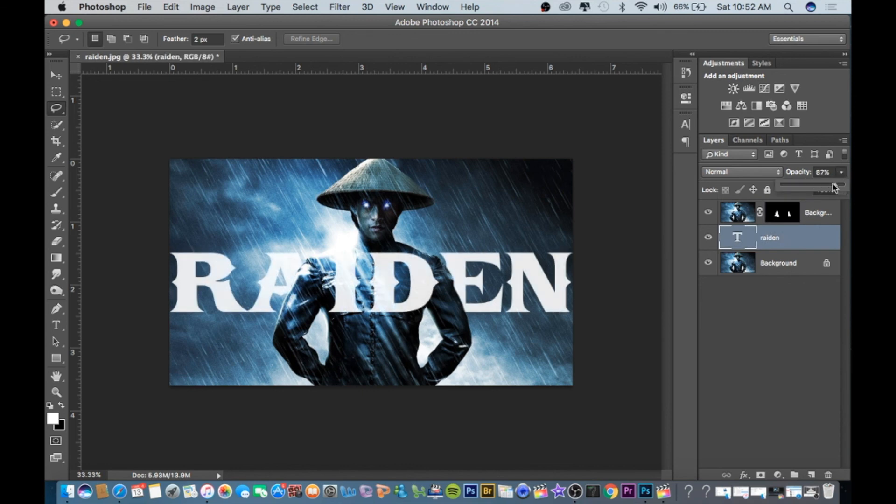
left_click_drag(840, 187, 848, 190)
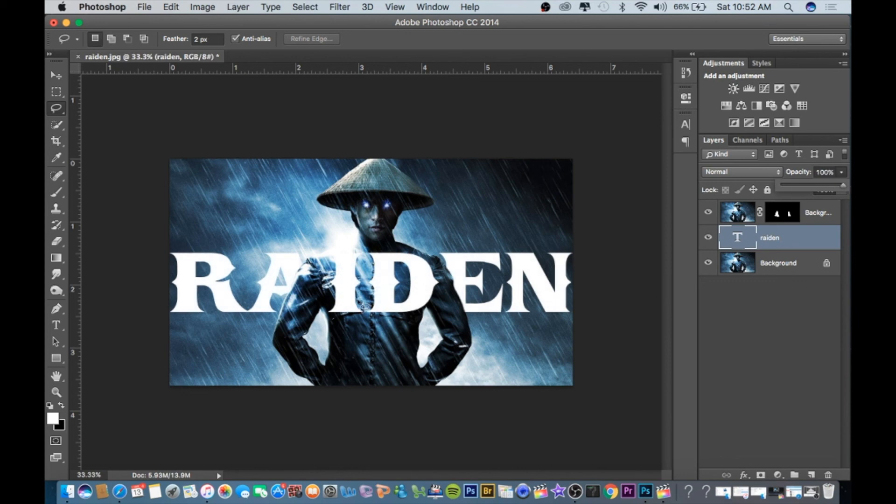
left_click(56, 392)
left_click(375, 290)
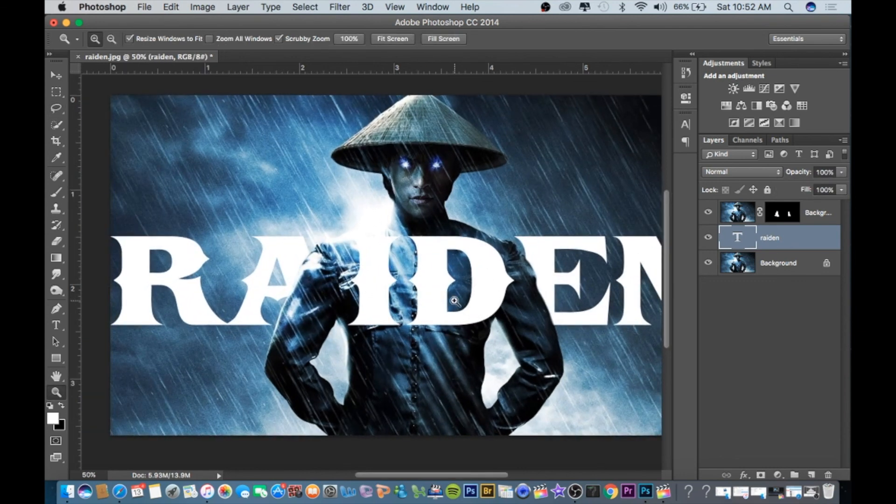
scroll(429, 291, "up", 2)
scroll(430, 292, "down", 2)
scroll(432, 291, "down", 3)
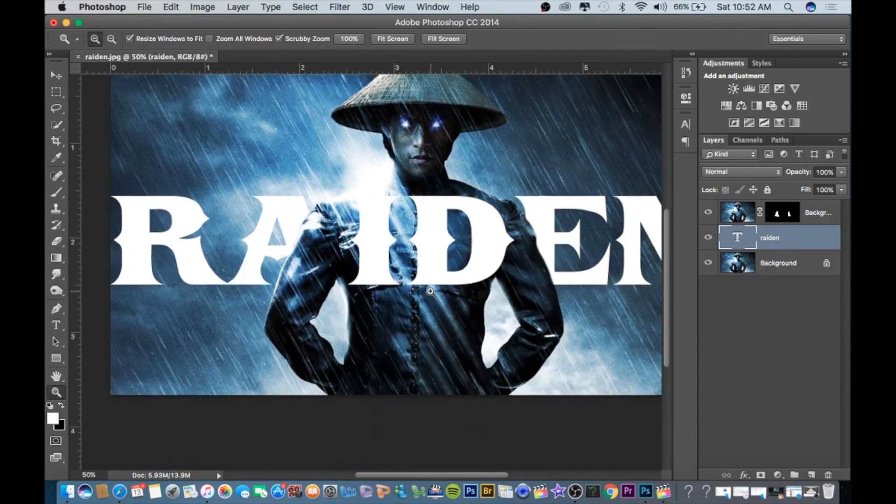